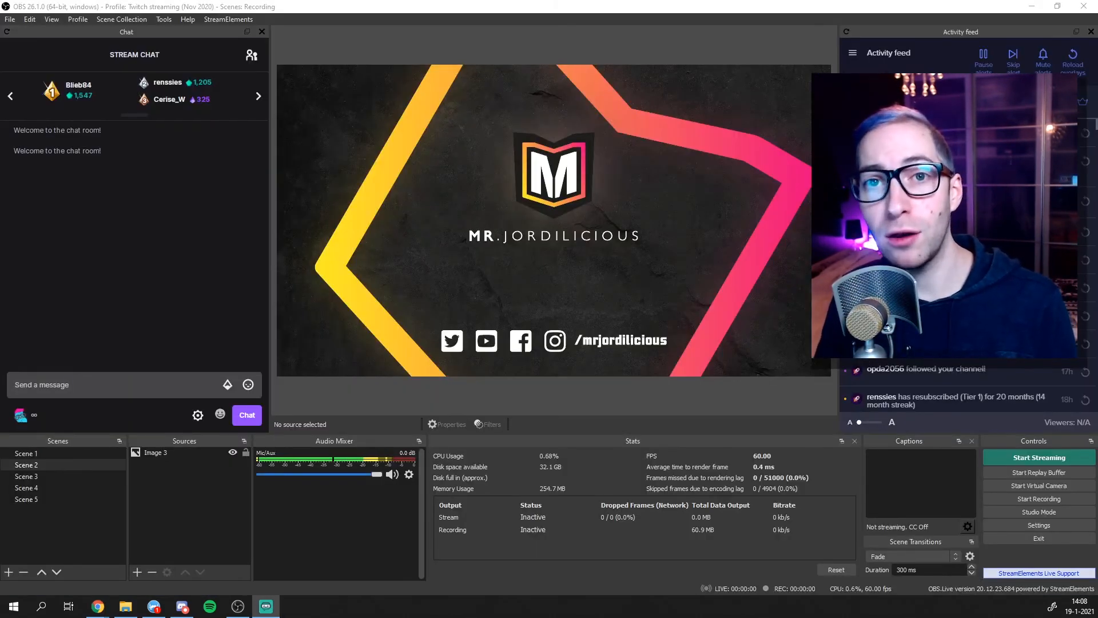
{"action": "left_click", "coordinate": [165, 20]}
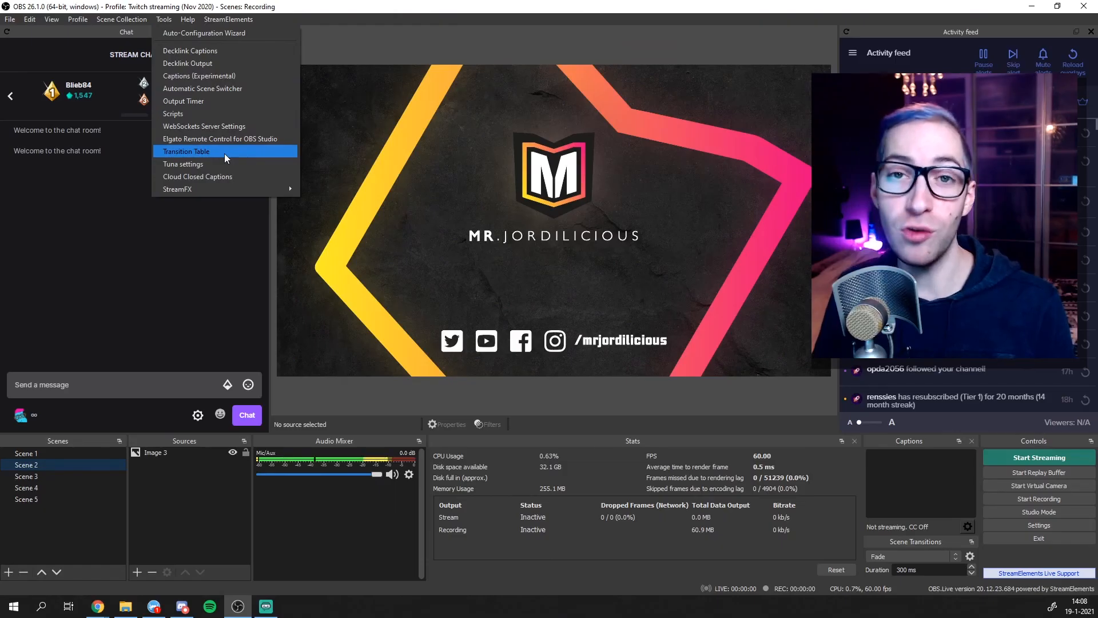
{"action": "left_click", "coordinate": [430, 323]}
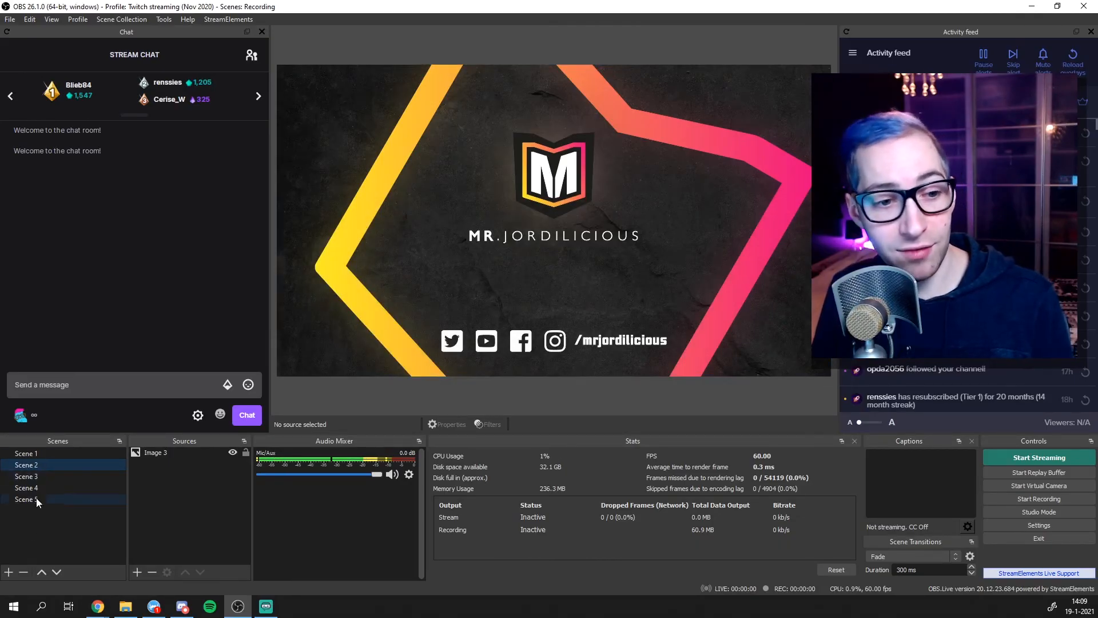
Switch between Scene 1, Scene 2 and Scene 3 to preview the current scene transitions
{"action": "left_click", "coordinate": [50, 452]}
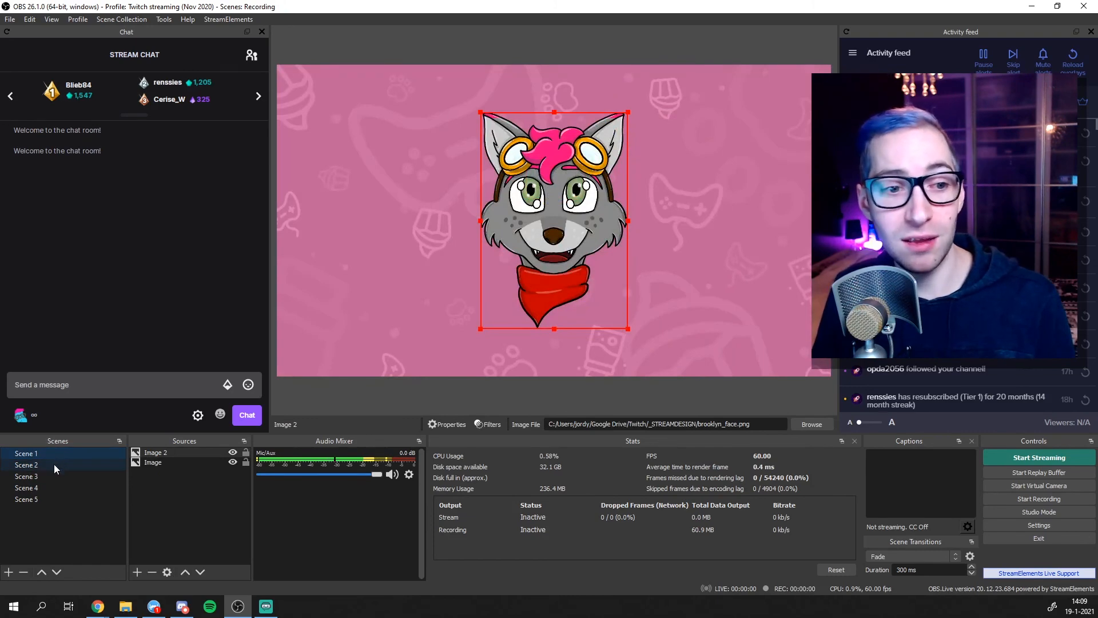
{"action": "left_click", "coordinate": [54, 465]}
{"action": "left_click", "coordinate": [54, 479]}
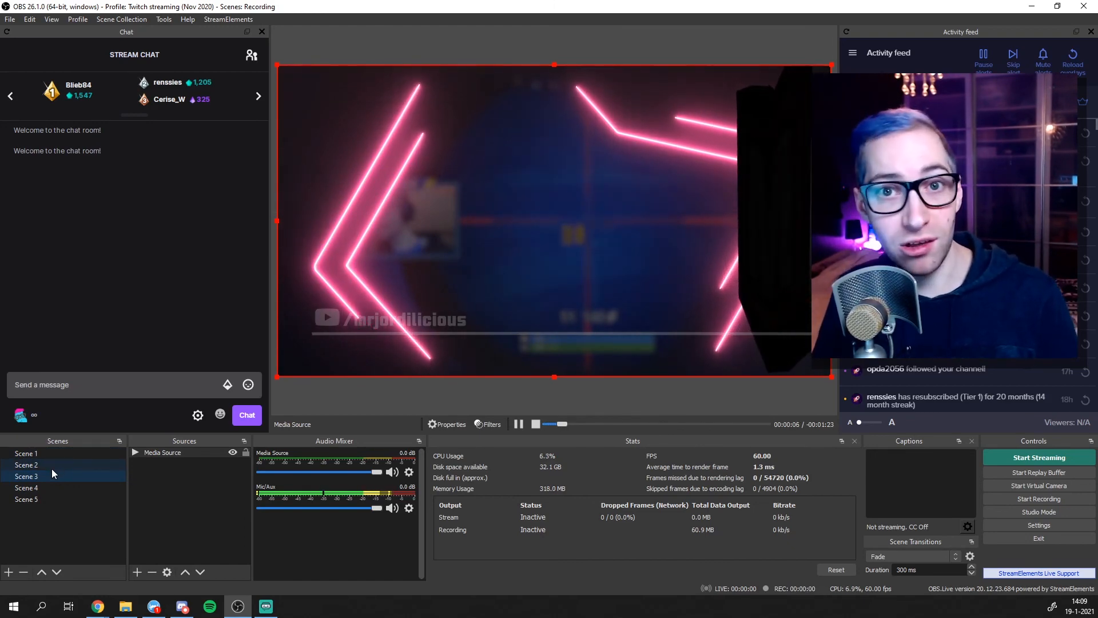
{"action": "left_click", "coordinate": [51, 467]}
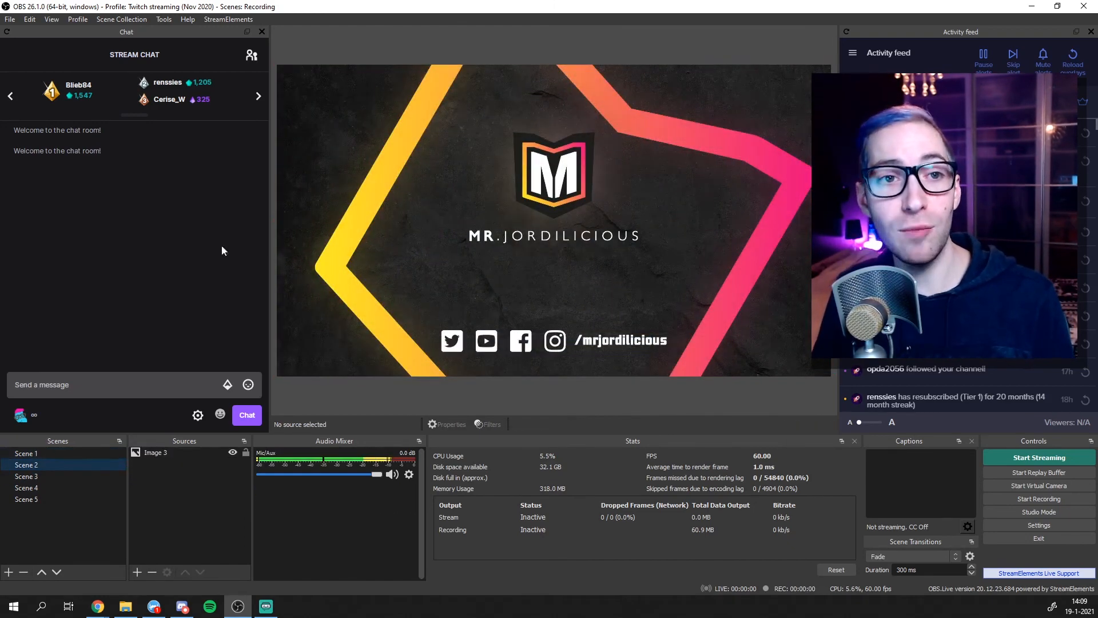
Add a Transition Table entry from Scene 1 to Scene 2 using Cut with a 500 ms duration, and close the table
{"action": "left_click", "coordinate": [163, 20]}
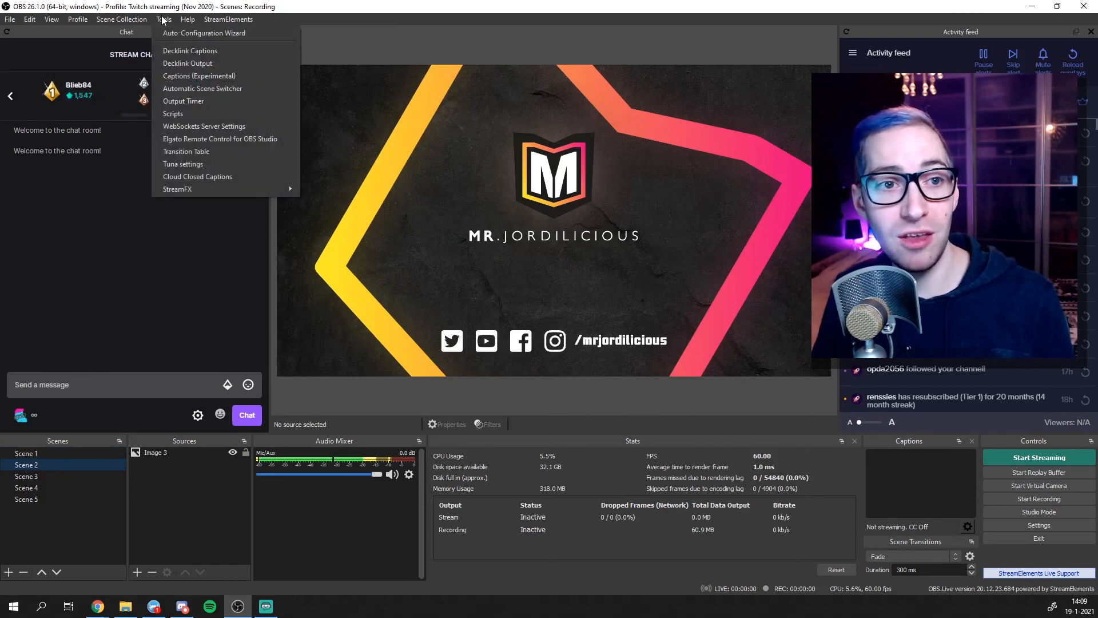
{"action": "left_click", "coordinate": [224, 151]}
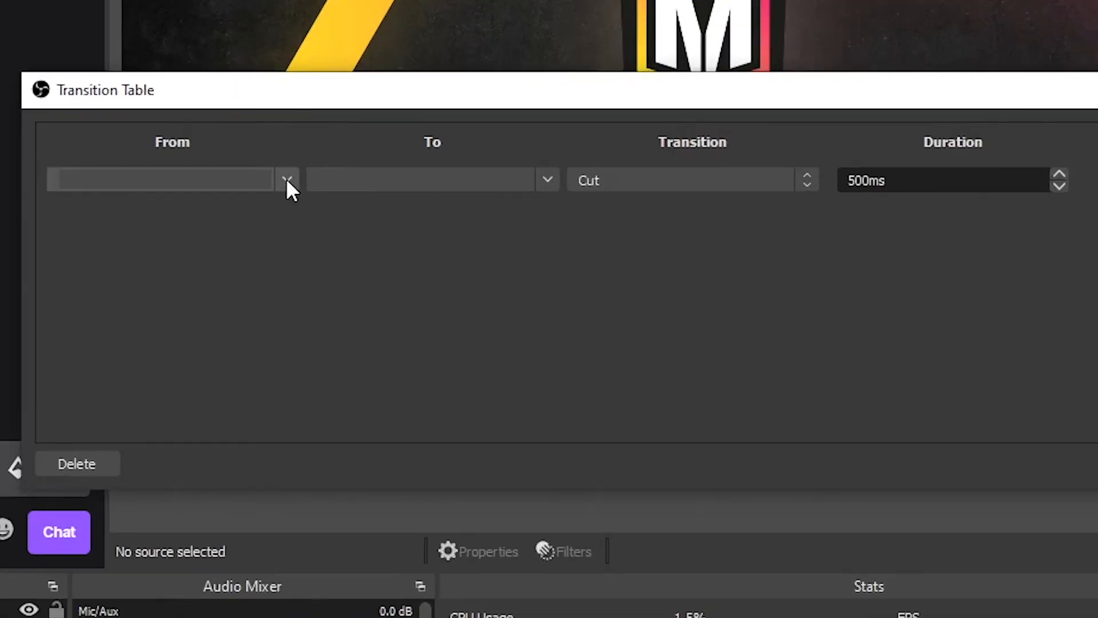
{"action": "left_click", "coordinate": [288, 180]}
{"action": "left_click", "coordinate": [132, 231]}
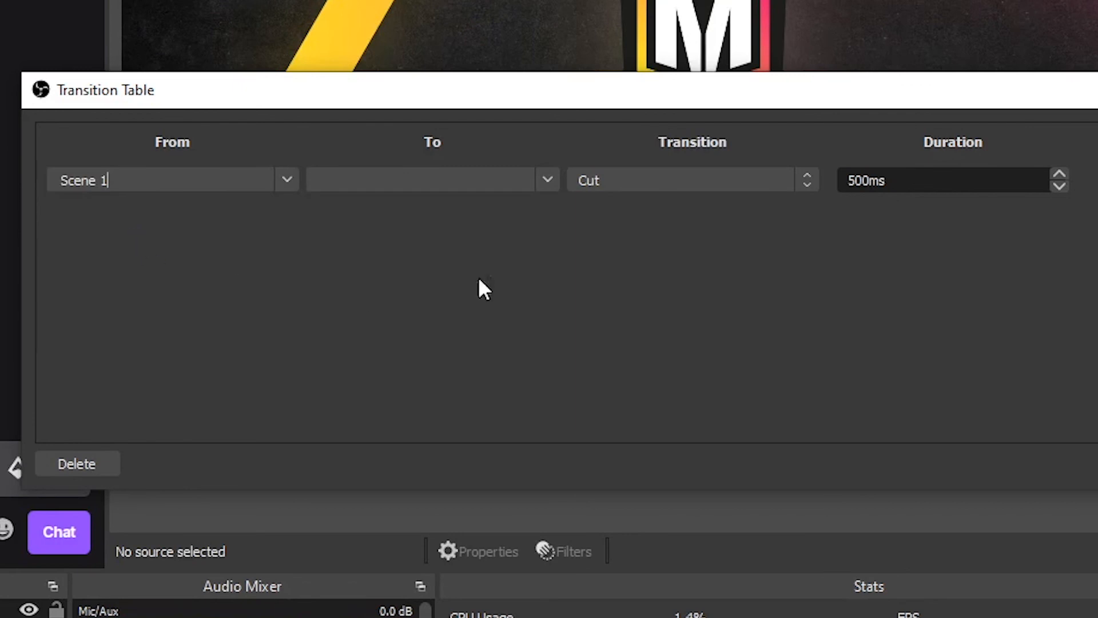
{"action": "left_click", "coordinate": [547, 180]}
{"action": "left_click", "coordinate": [400, 246]}
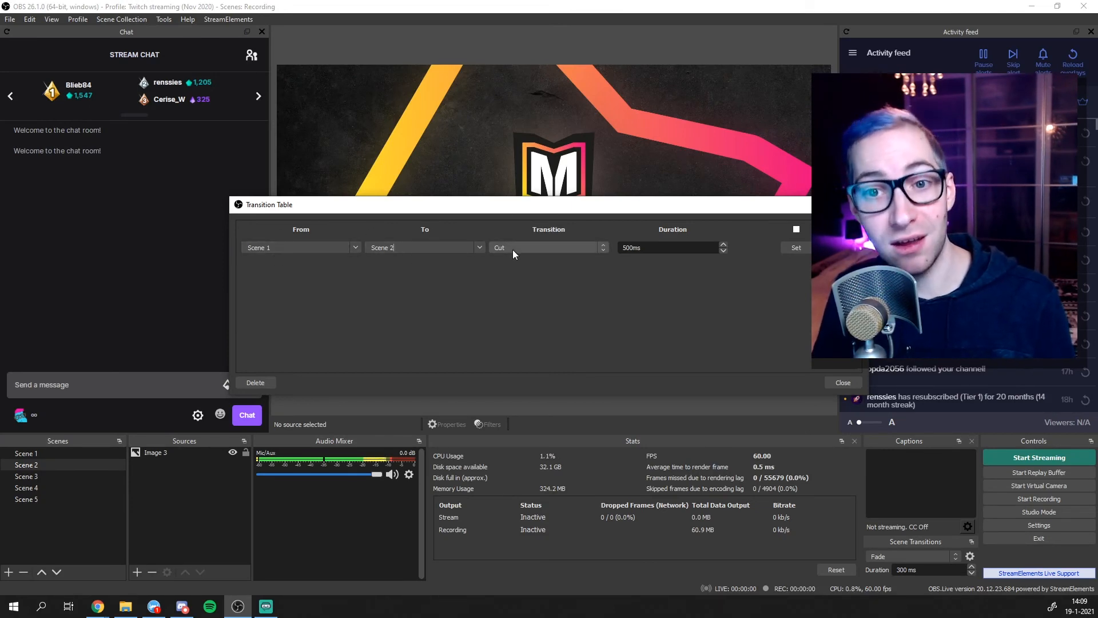
{"action": "left_click", "coordinate": [795, 249]}
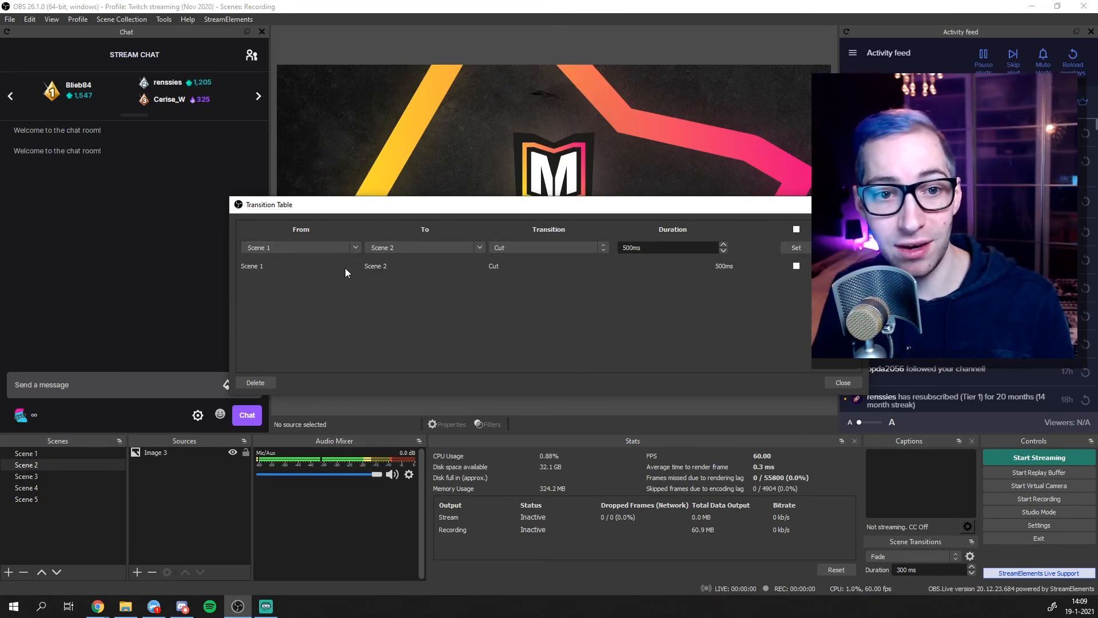
{"action": "left_click", "coordinate": [855, 382]}
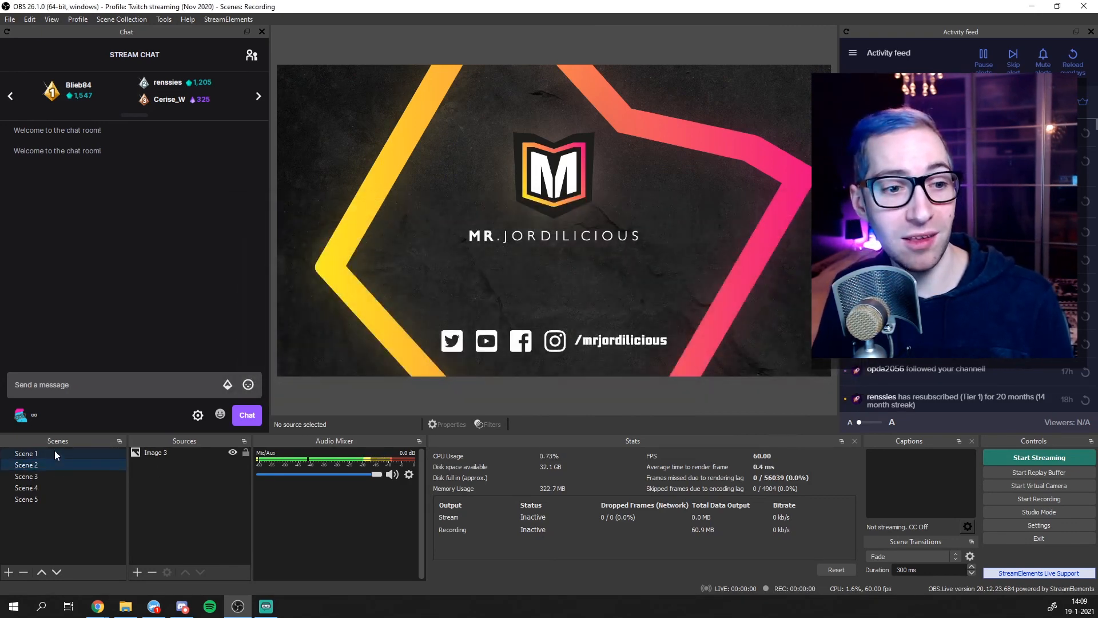
Test the transitions by switching back and forth between Scene 1 and Scene 2, and between Scene 2 and Scene 3
{"action": "left_click", "coordinate": [54, 452]}
{"action": "left_click", "coordinate": [42, 463]}
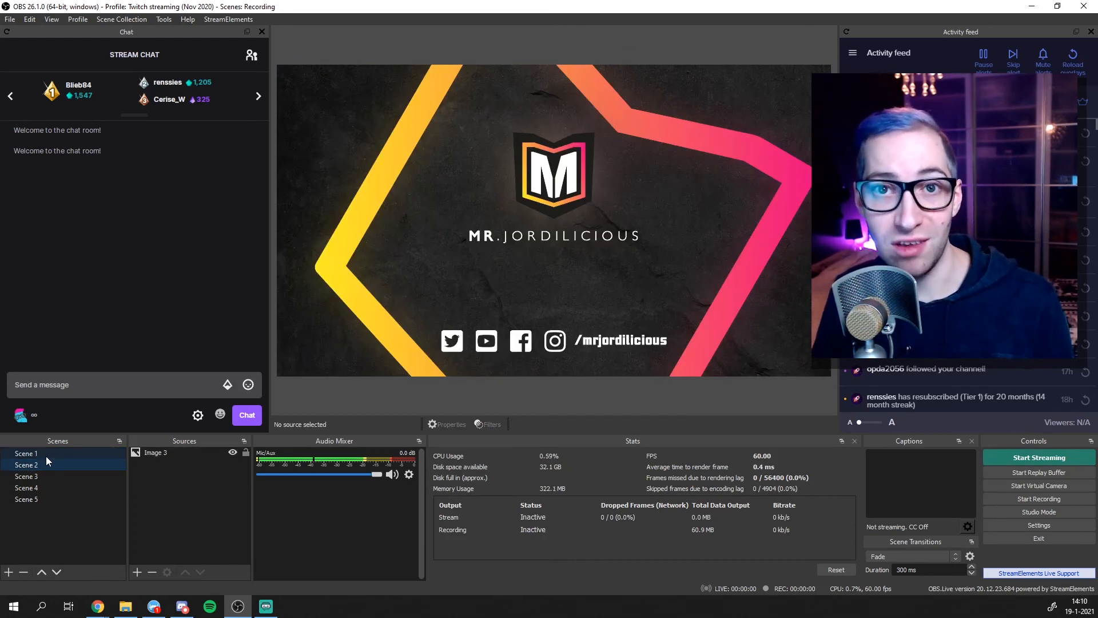
{"action": "left_click", "coordinate": [43, 454]}
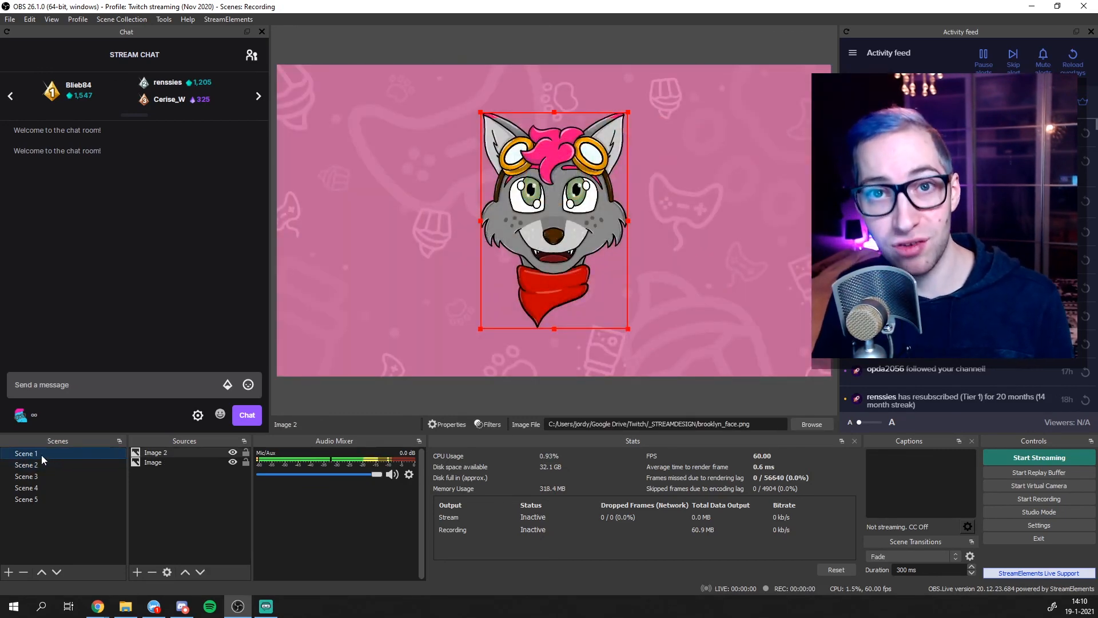
{"action": "left_click", "coordinate": [51, 463]}
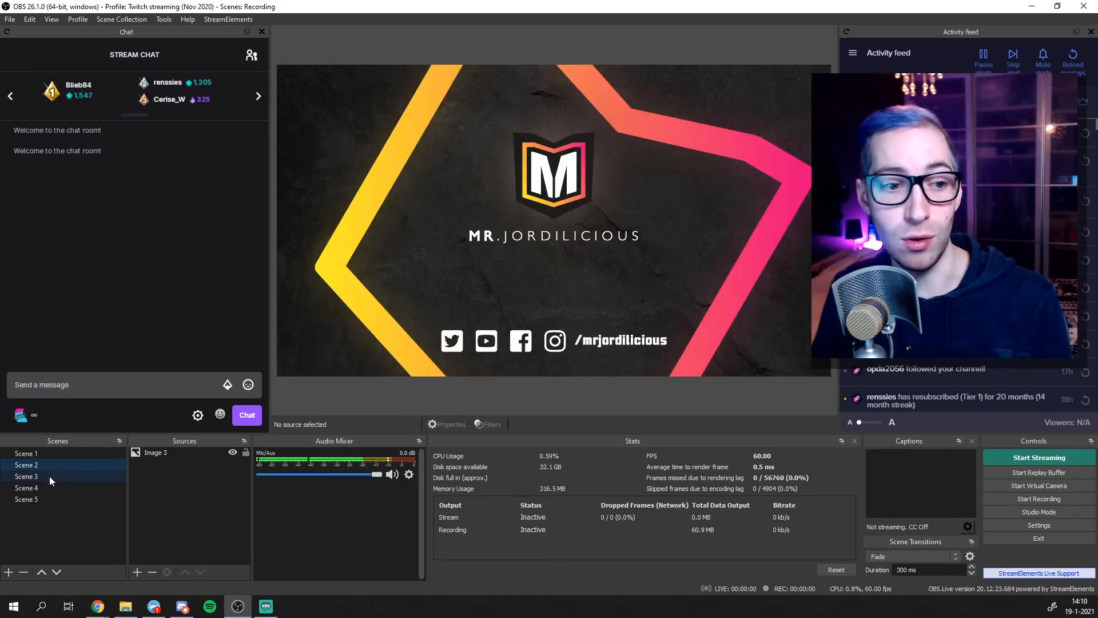
{"action": "left_click", "coordinate": [49, 476]}
{"action": "left_click", "coordinate": [50, 464]}
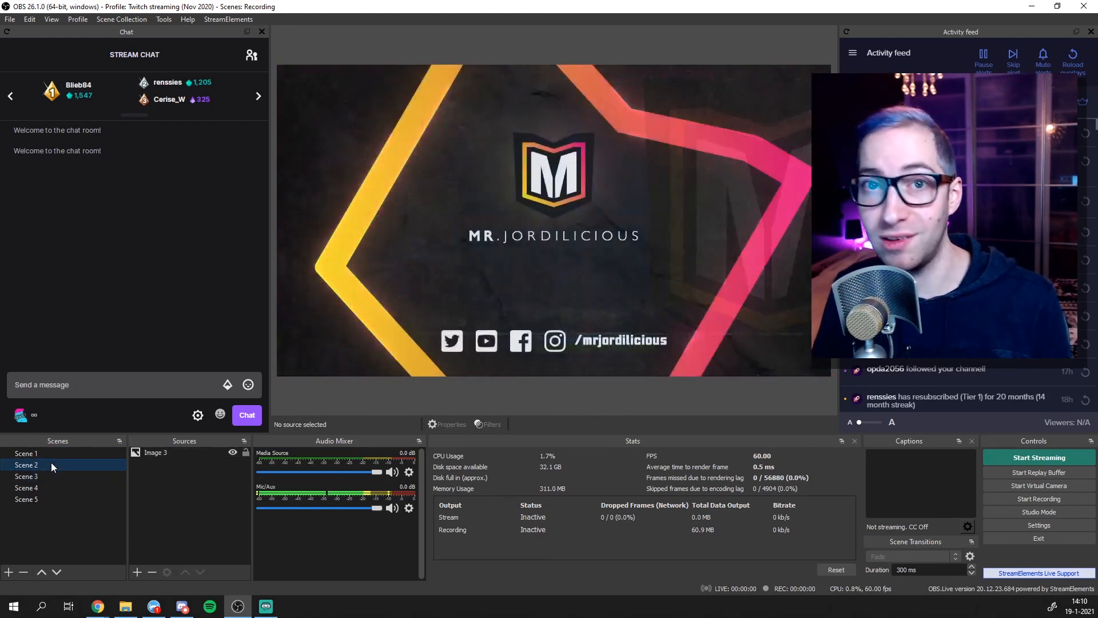
Reopen the Transition Table, filter its entries by Scene 2 as the source scene, and clear the filter again
{"action": "left_click", "coordinate": [167, 23]}
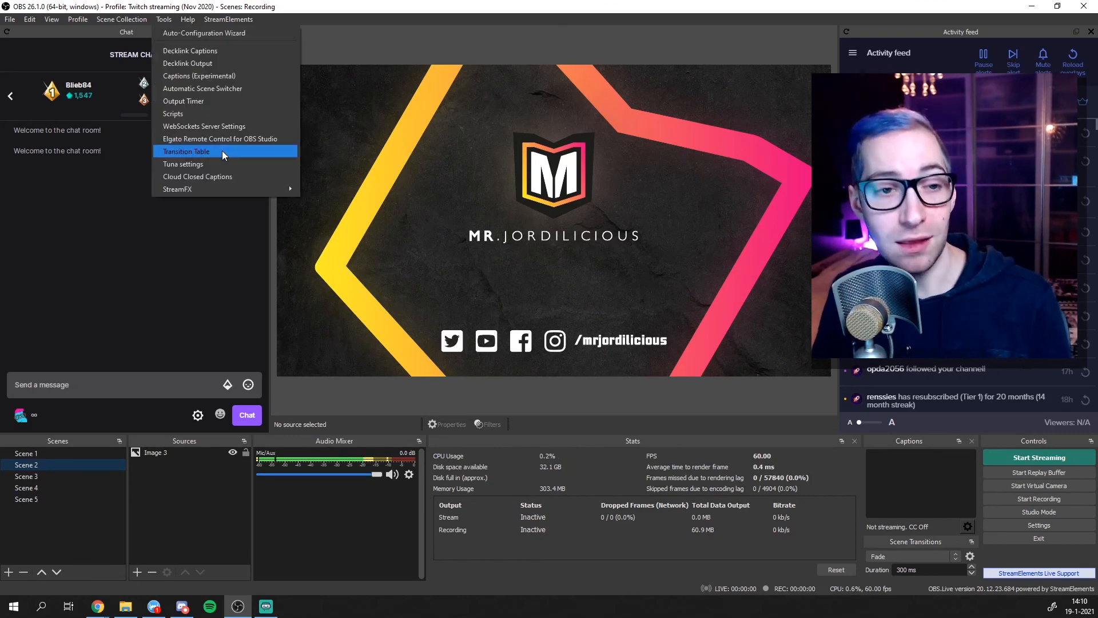
{"action": "left_click", "coordinate": [222, 150]}
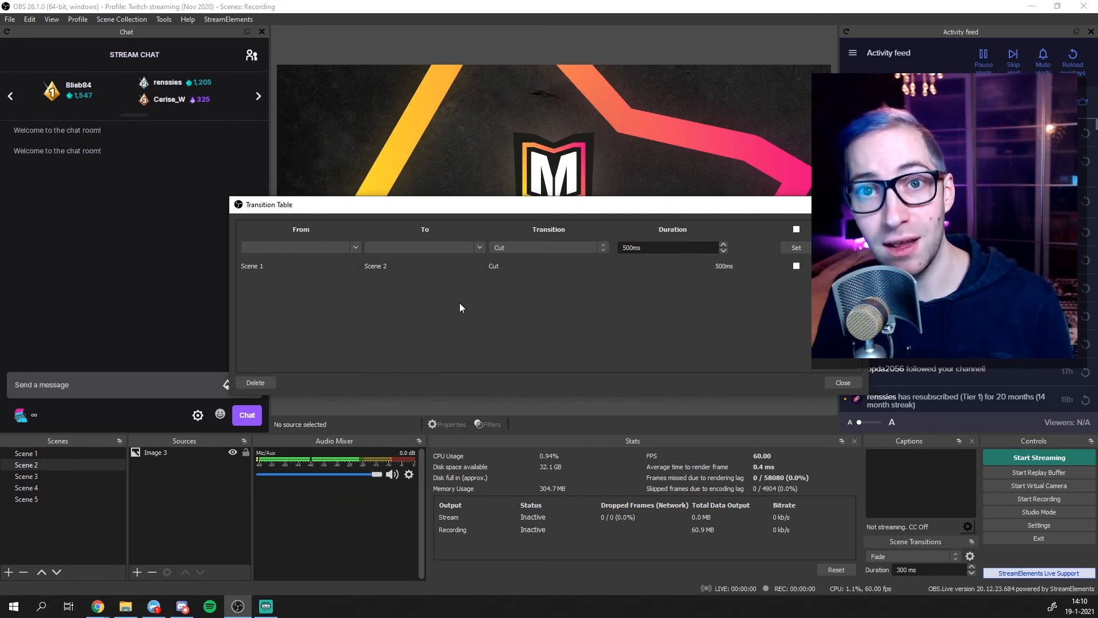
{"action": "left_click", "coordinate": [347, 247]}
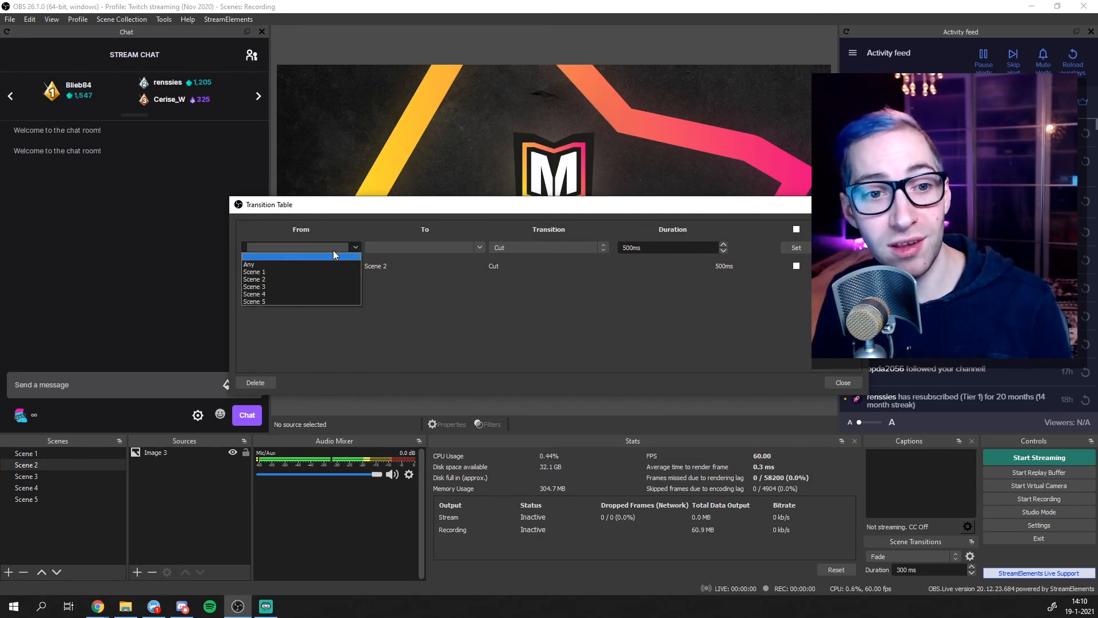
{"action": "left_click", "coordinate": [283, 279]}
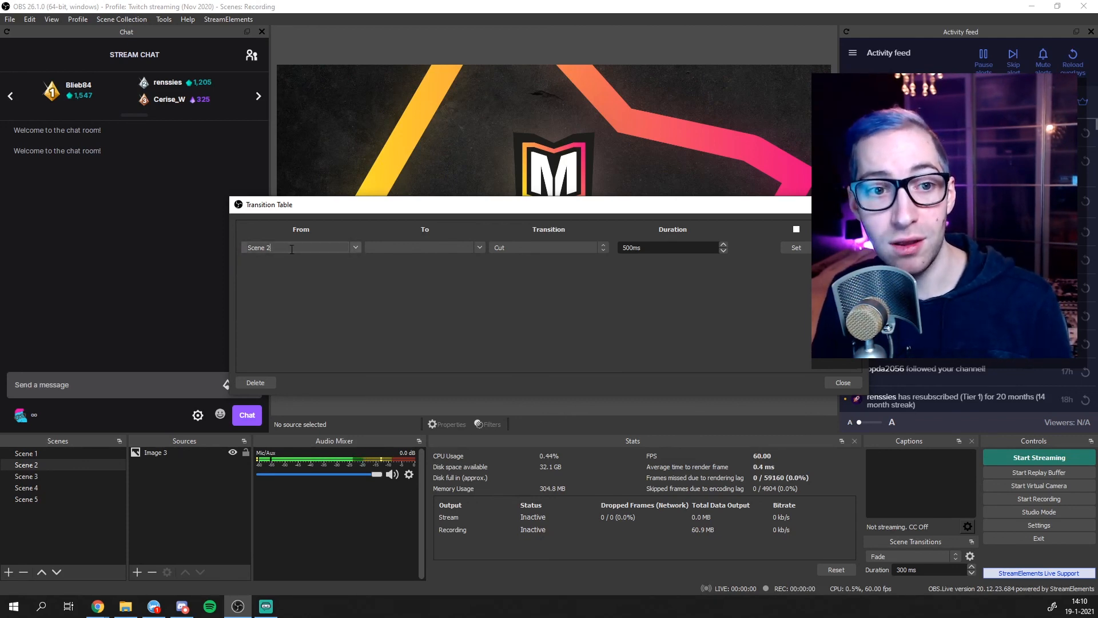
{"action": "left_click", "coordinate": [357, 247]}
{"action": "left_click", "coordinate": [260, 258]}
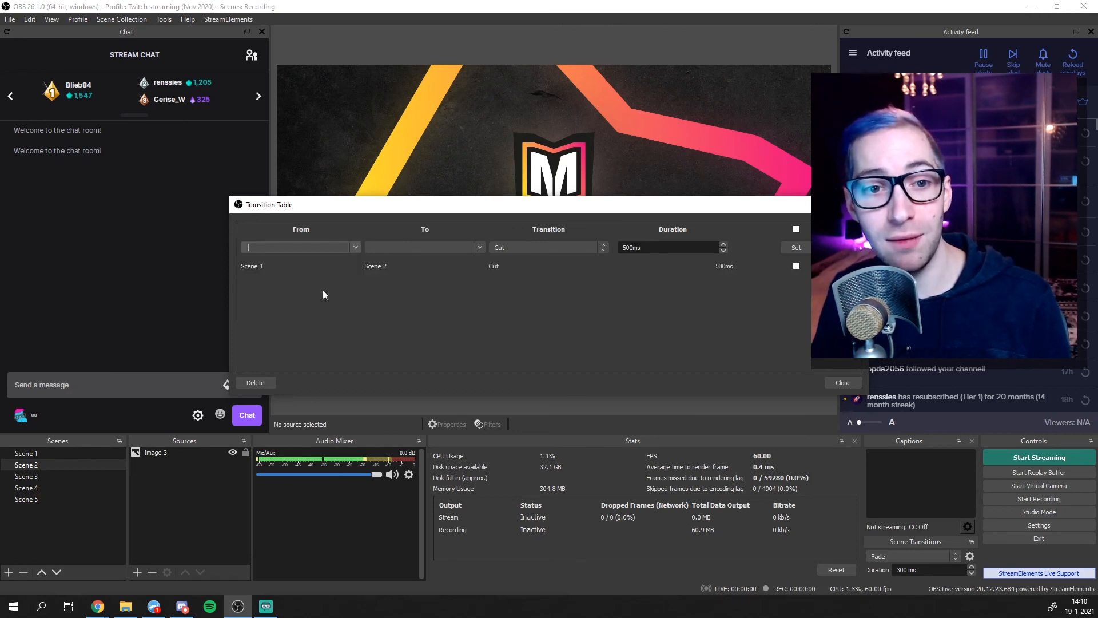
Add a Transition Table entry from Scene 2 to Scene 1 using Cut with a 500 ms duration
{"action": "left_click", "coordinate": [356, 248]}
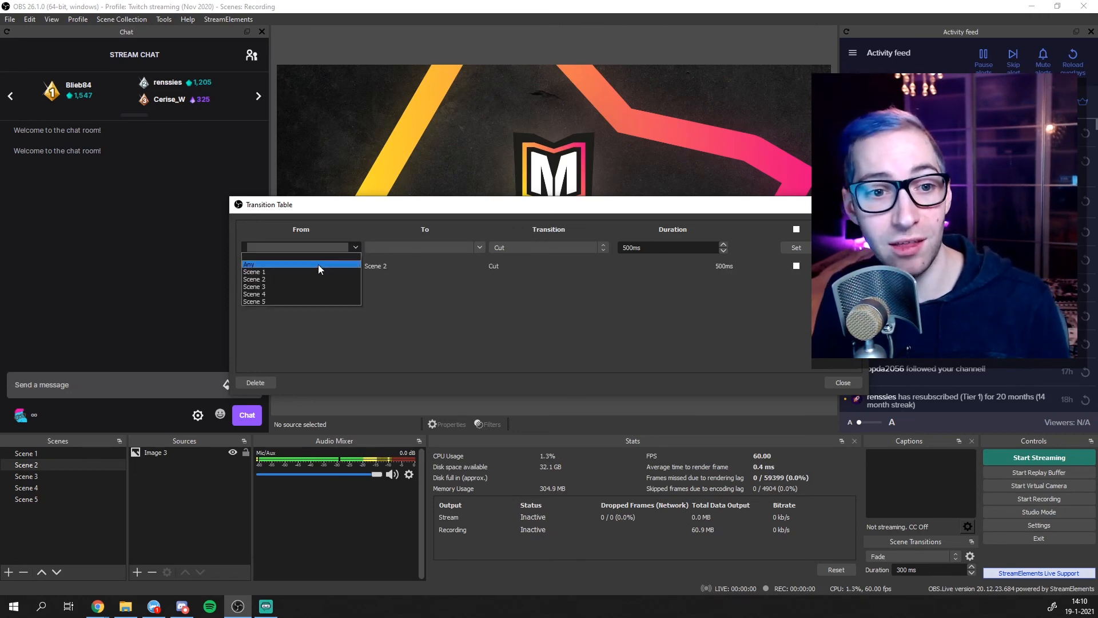
{"action": "left_click", "coordinate": [280, 279]}
{"action": "left_click", "coordinate": [478, 247]}
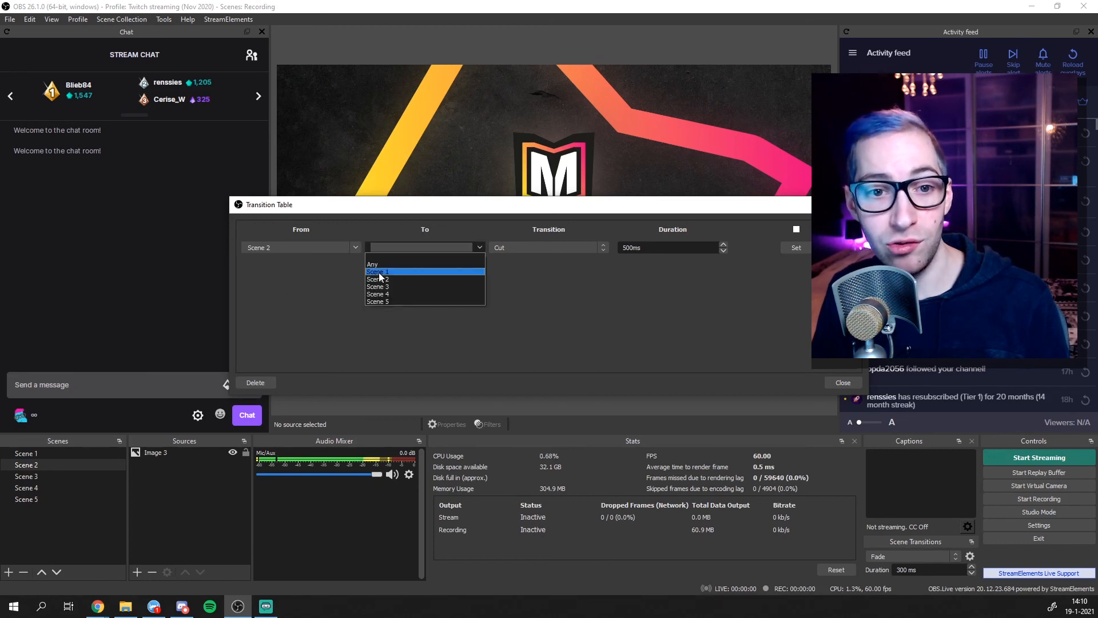
{"action": "left_click", "coordinate": [457, 256]}
{"action": "left_click", "coordinate": [599, 247]}
{"action": "left_click", "coordinate": [595, 255]}
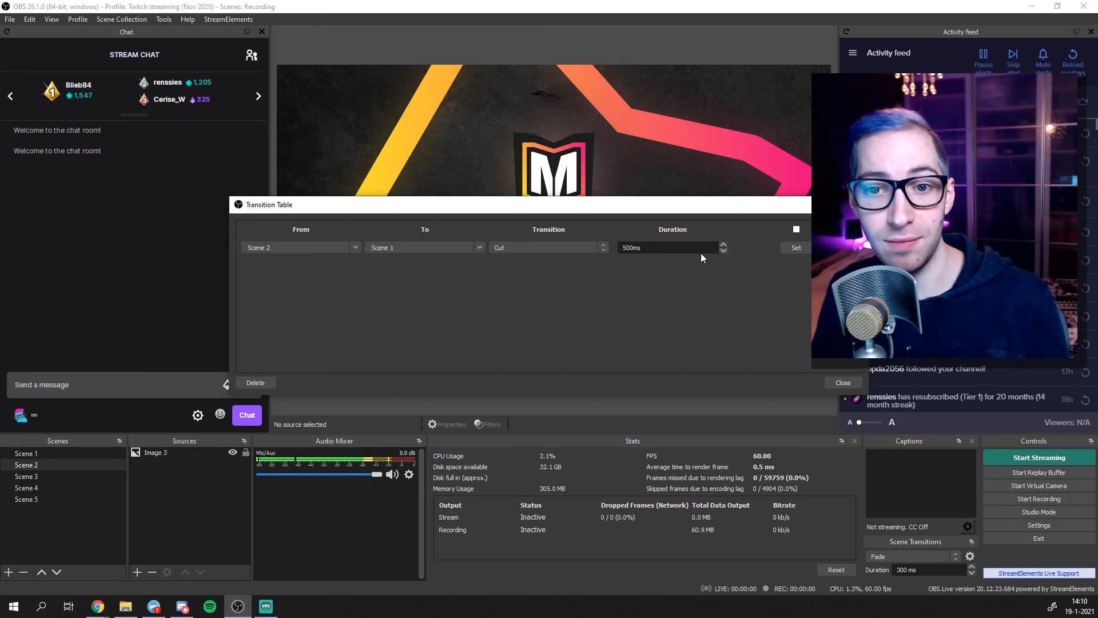
{"action": "left_click", "coordinate": [803, 249]}
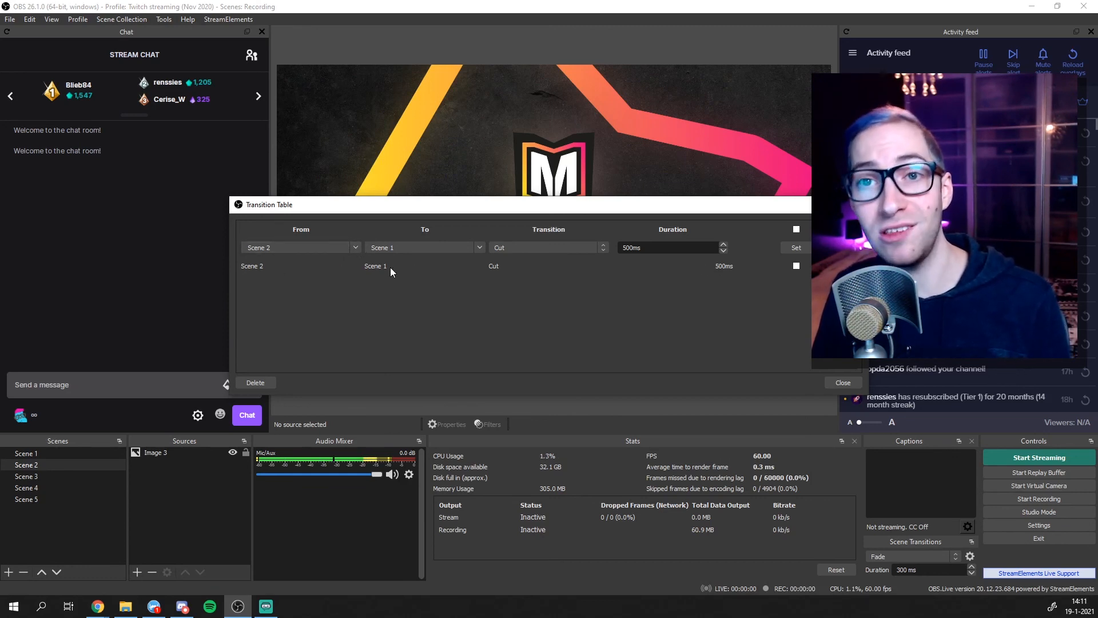
Reset the source and destination scenes to blank so the Transition Table lists every entry
{"action": "left_click_drag", "start_coordinate": [246, 248], "coordinate": [280, 248]}
{"action": "key", "text": "BackSpace"}
{"action": "left_click", "coordinate": [357, 247]}
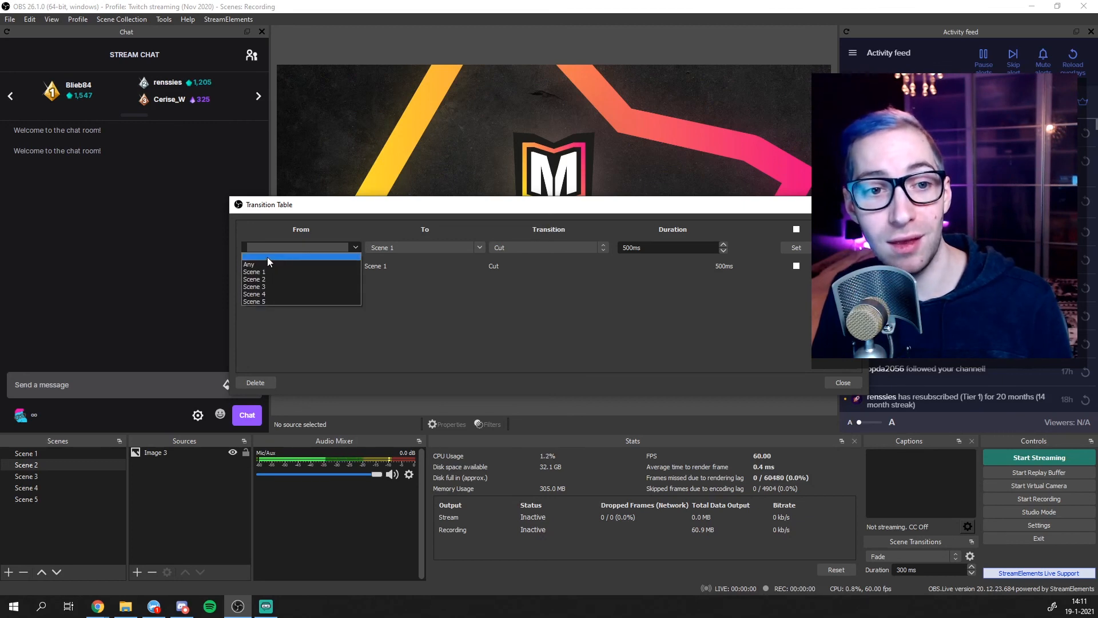
{"action": "left_click", "coordinate": [267, 256]}
{"action": "left_click", "coordinate": [387, 247]}
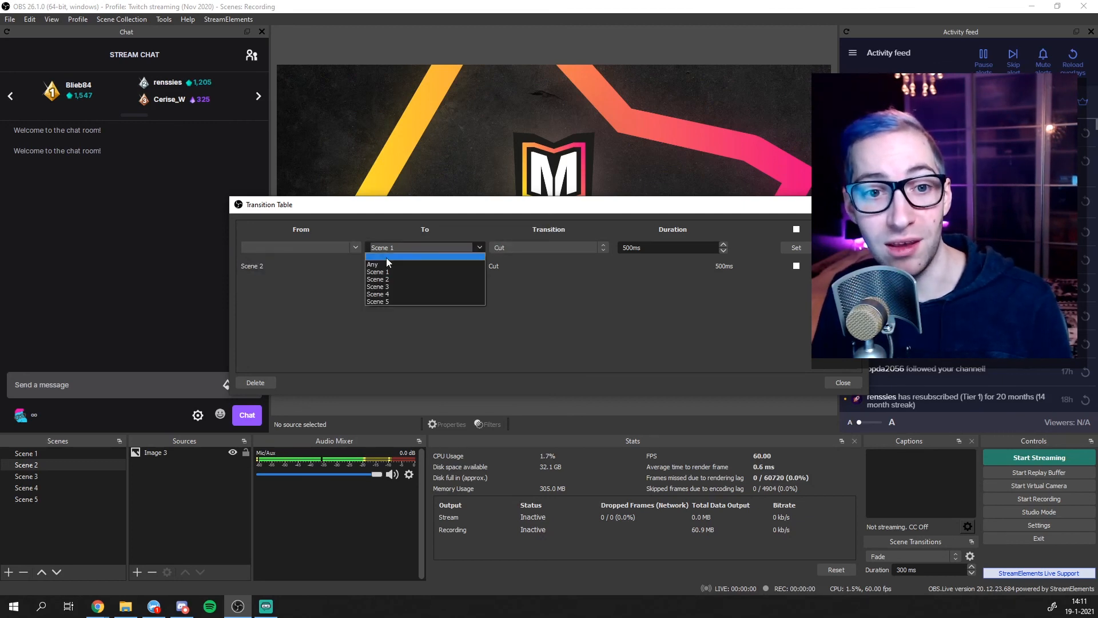
{"action": "left_click", "coordinate": [386, 257]}
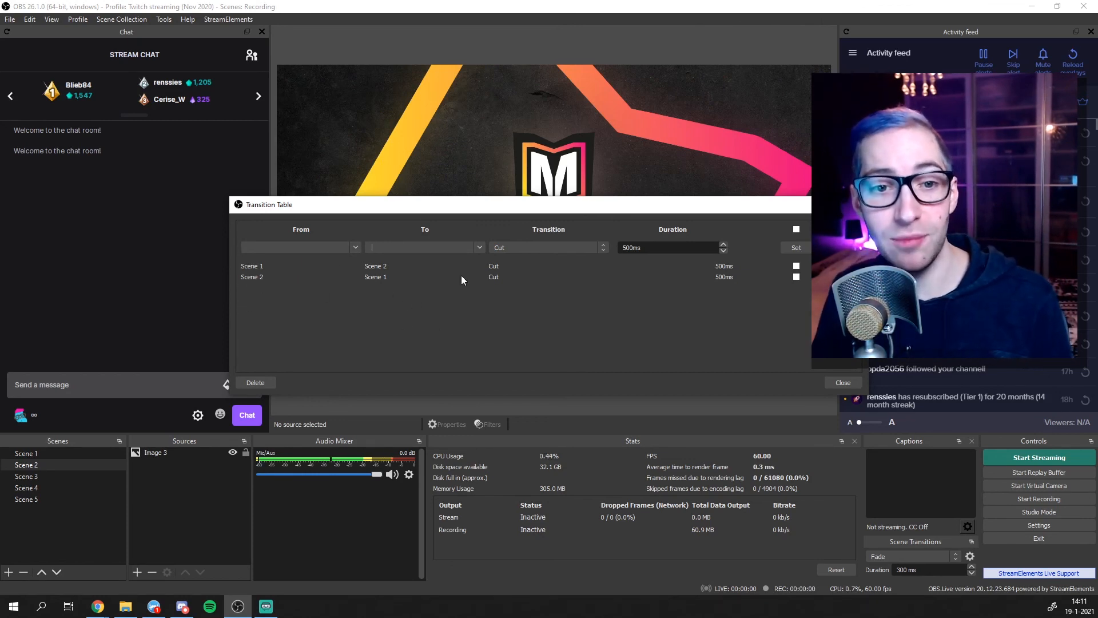
Check the available destination scenes and transition types, and close the Transition Table without adding another entry
{"action": "left_click", "coordinate": [480, 248]}
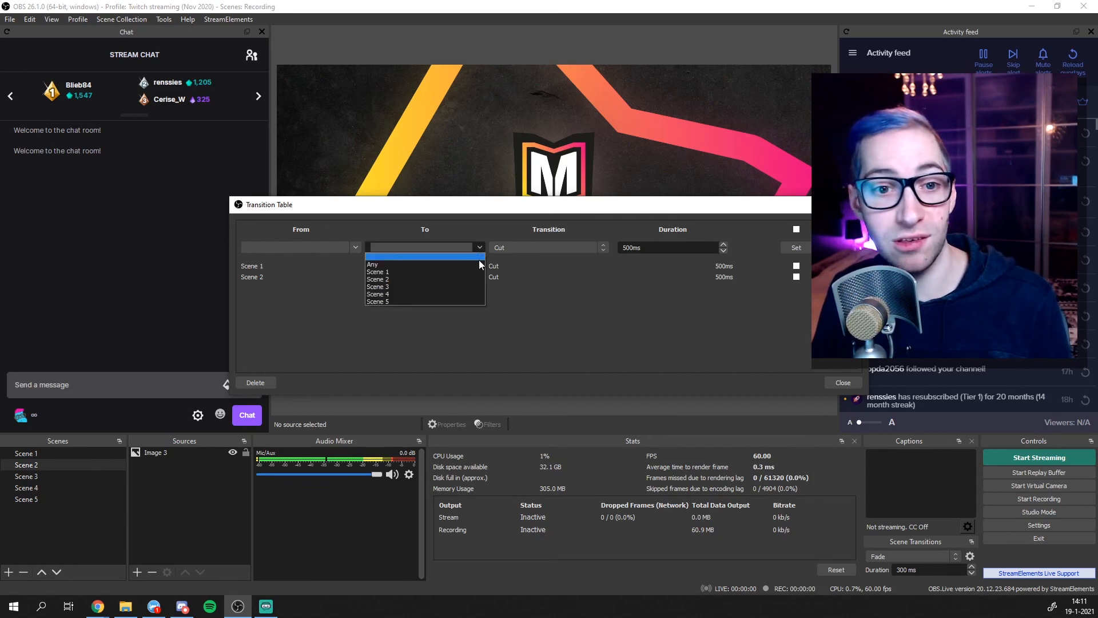
{"action": "left_click", "coordinate": [420, 279]}
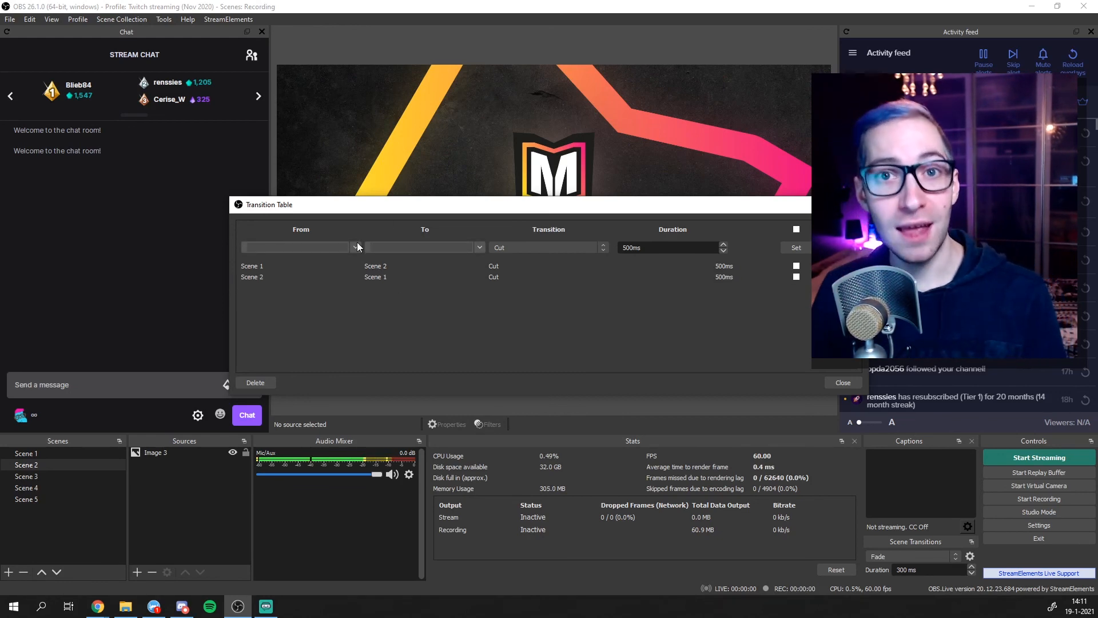
{"action": "left_click", "coordinate": [602, 248]}
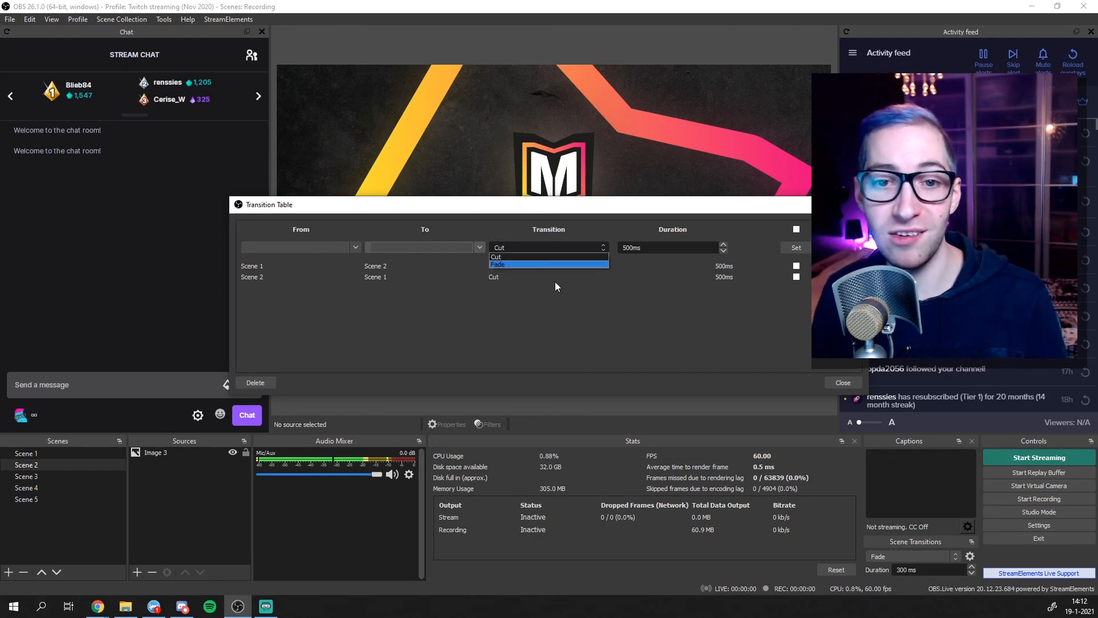
{"action": "left_click", "coordinate": [574, 294]}
{"action": "left_click", "coordinate": [844, 382]}
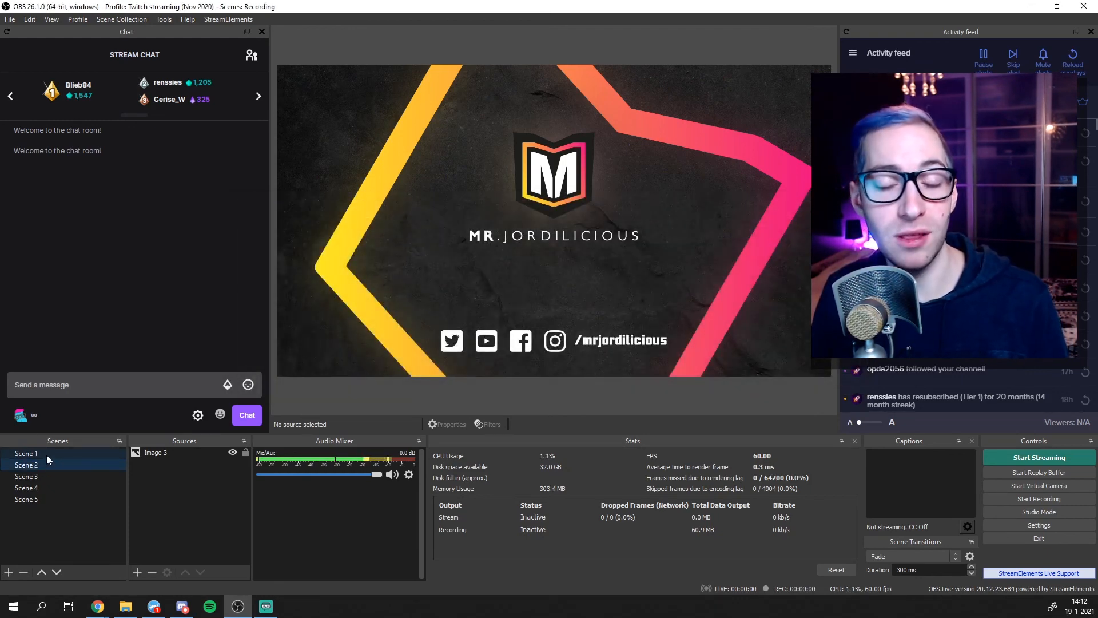
Switch from Scene 2 to Scene 1, back to Scene 2 and on to Scene 3 to test the configured transitions
{"action": "left_click", "coordinate": [47, 455]}
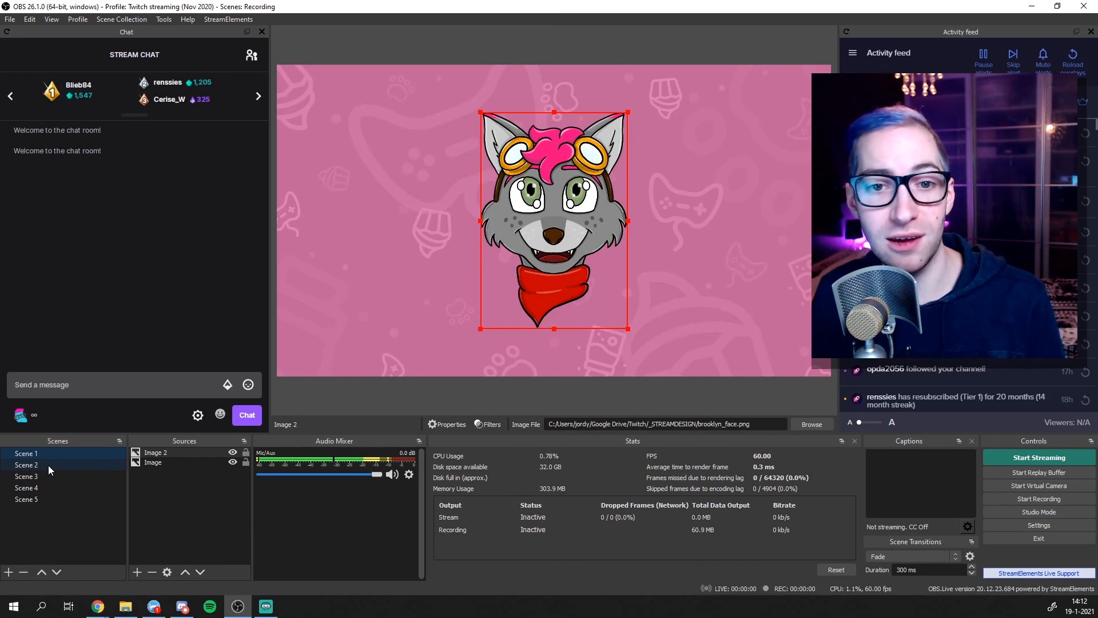
{"action": "left_click", "coordinate": [48, 465]}
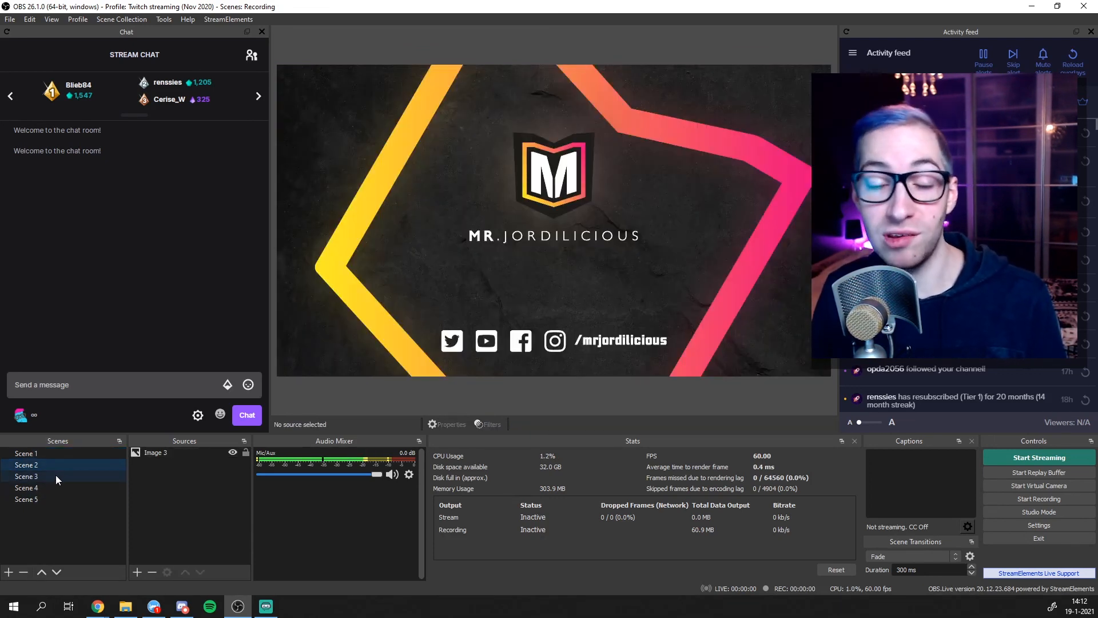
{"action": "left_click", "coordinate": [50, 478]}
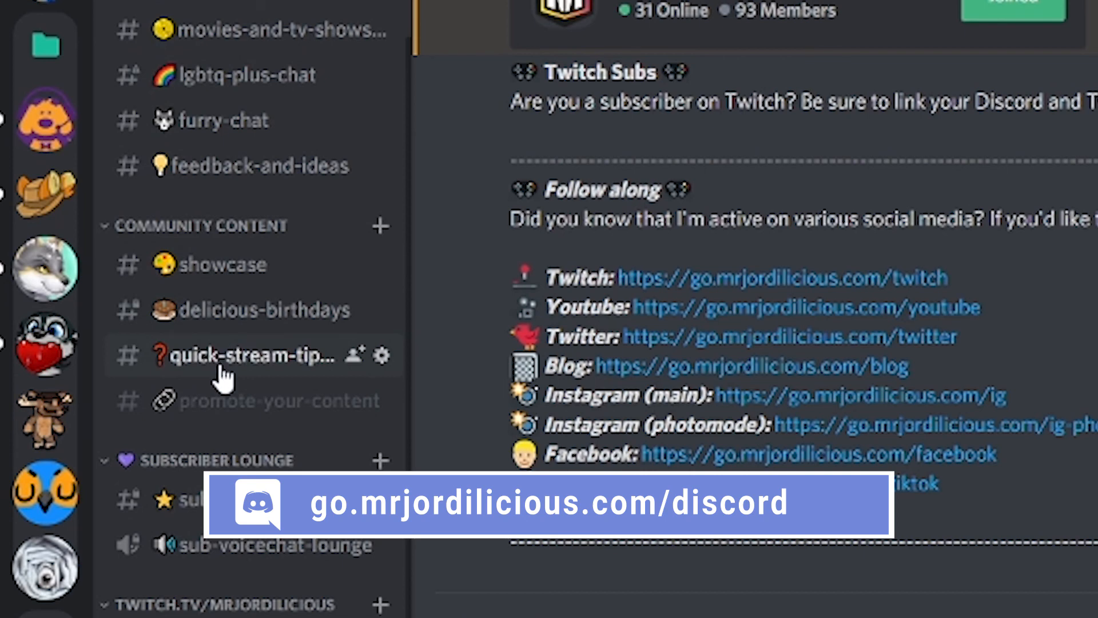
Switch to Discord and open the quick stream tips channel under Community Content
{"action": "left_click", "coordinate": [221, 369]}
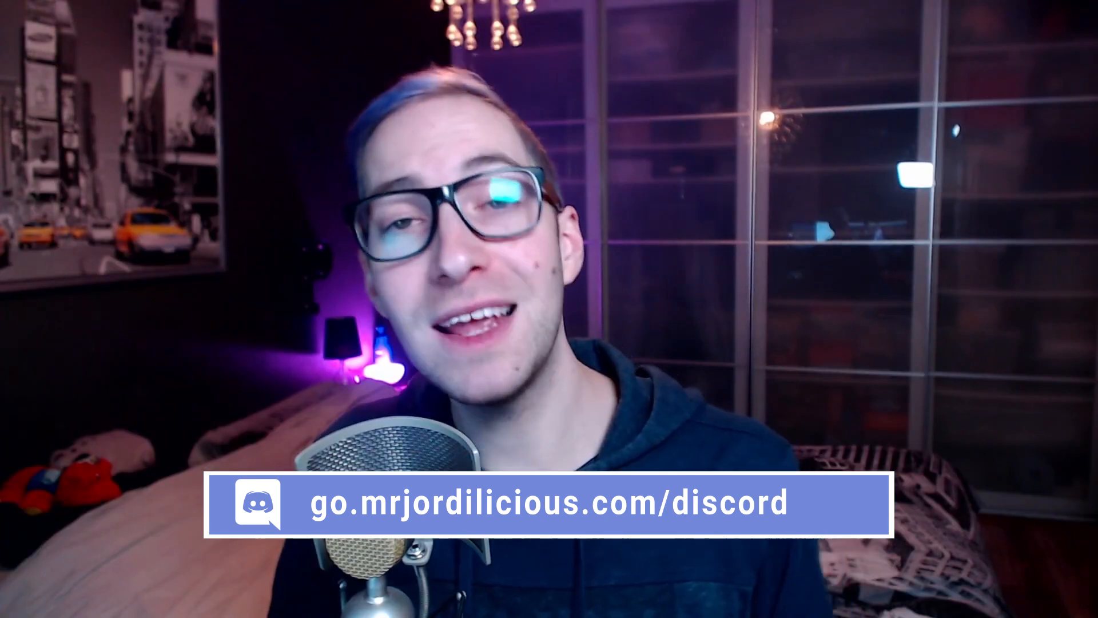